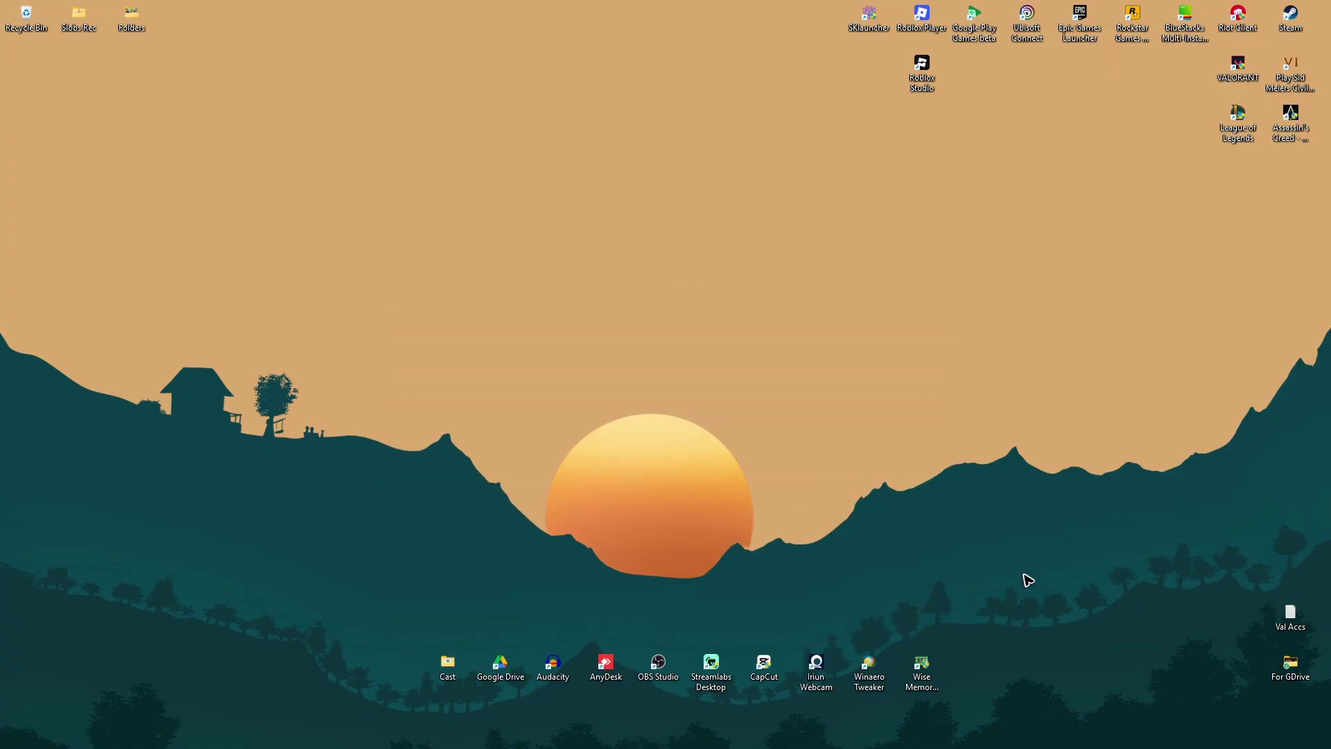
# Open the Steam Library from the tray menu and bring up VRChat's context menu
pyautogui.rightClick(1003, 733)
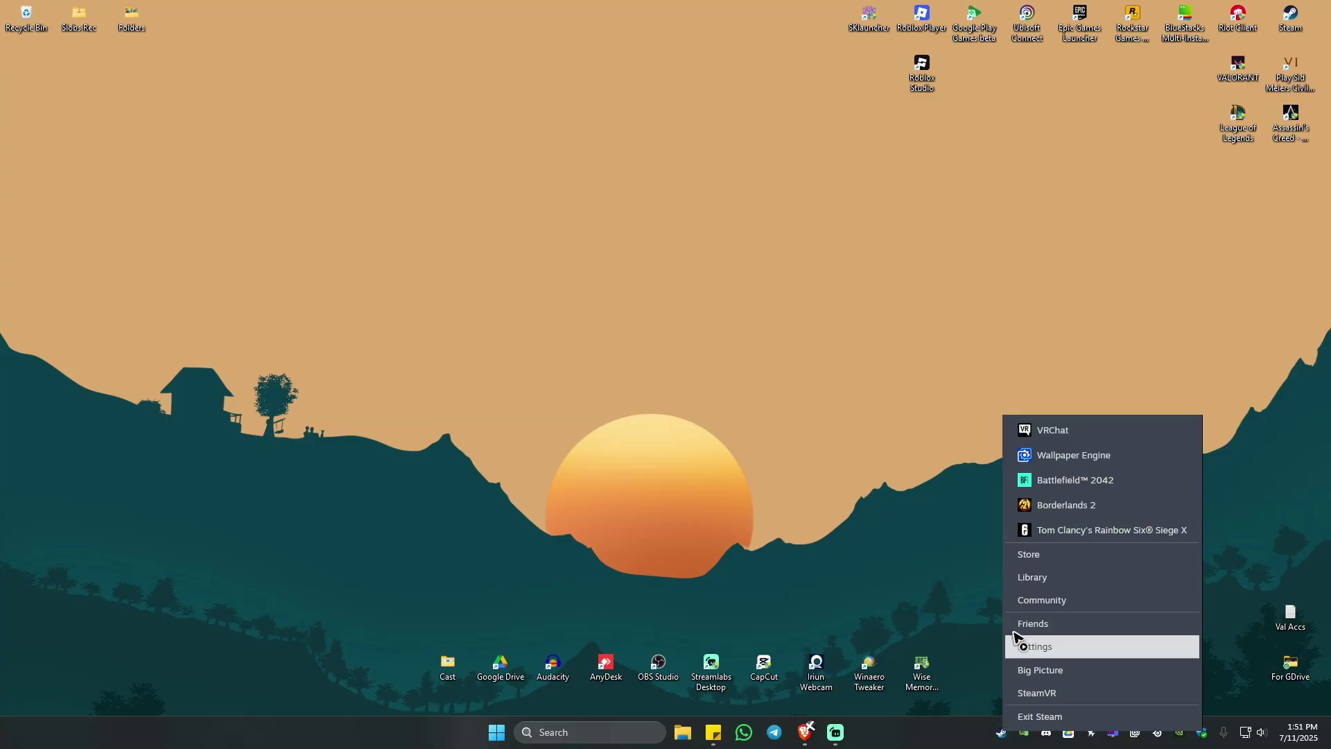
pyautogui.click(1044, 578)
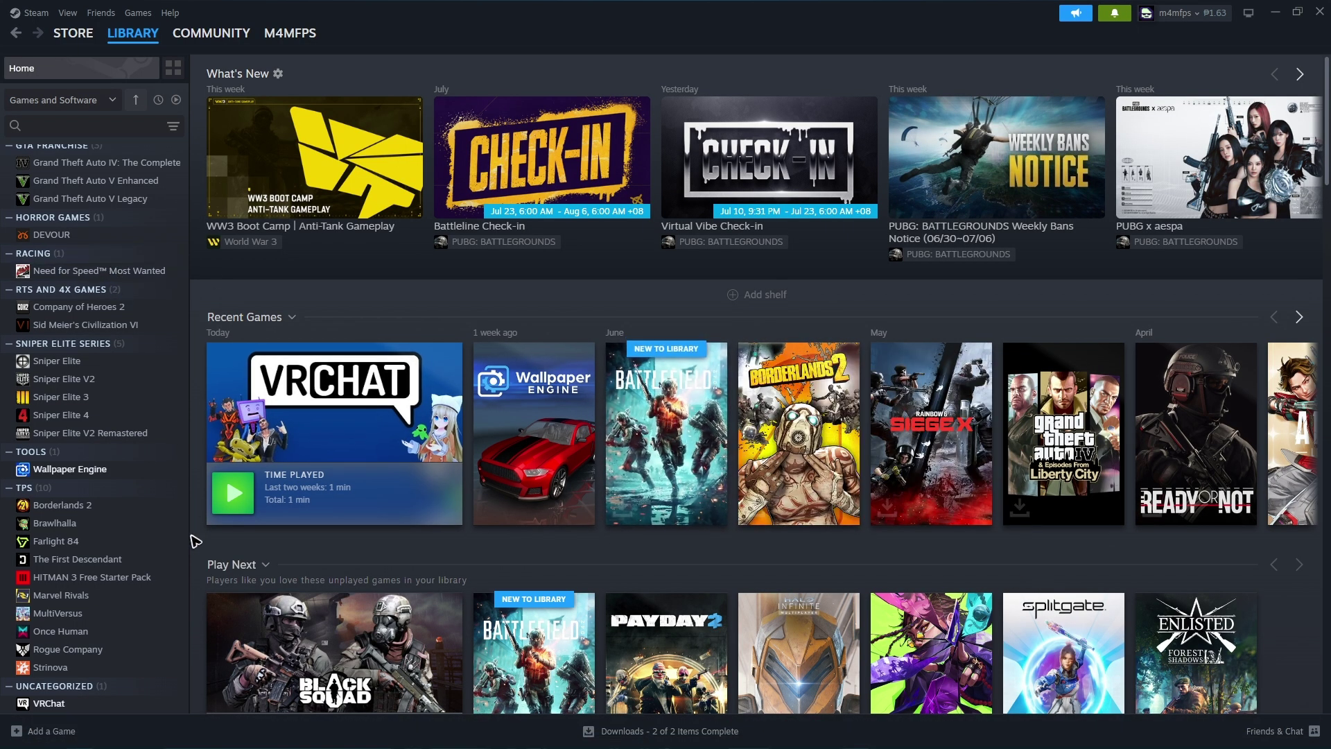
pyautogui.rightClick(73, 707)
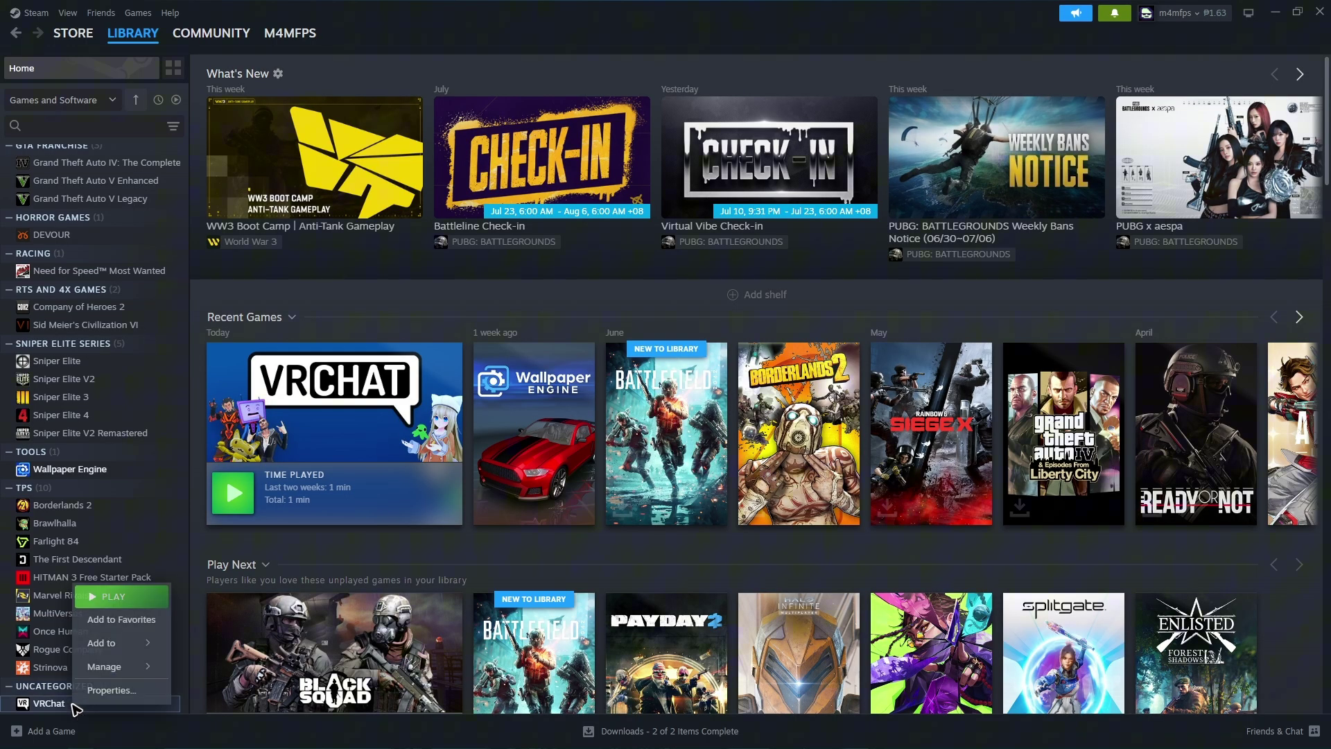
pyautogui.moveTo(114, 666)
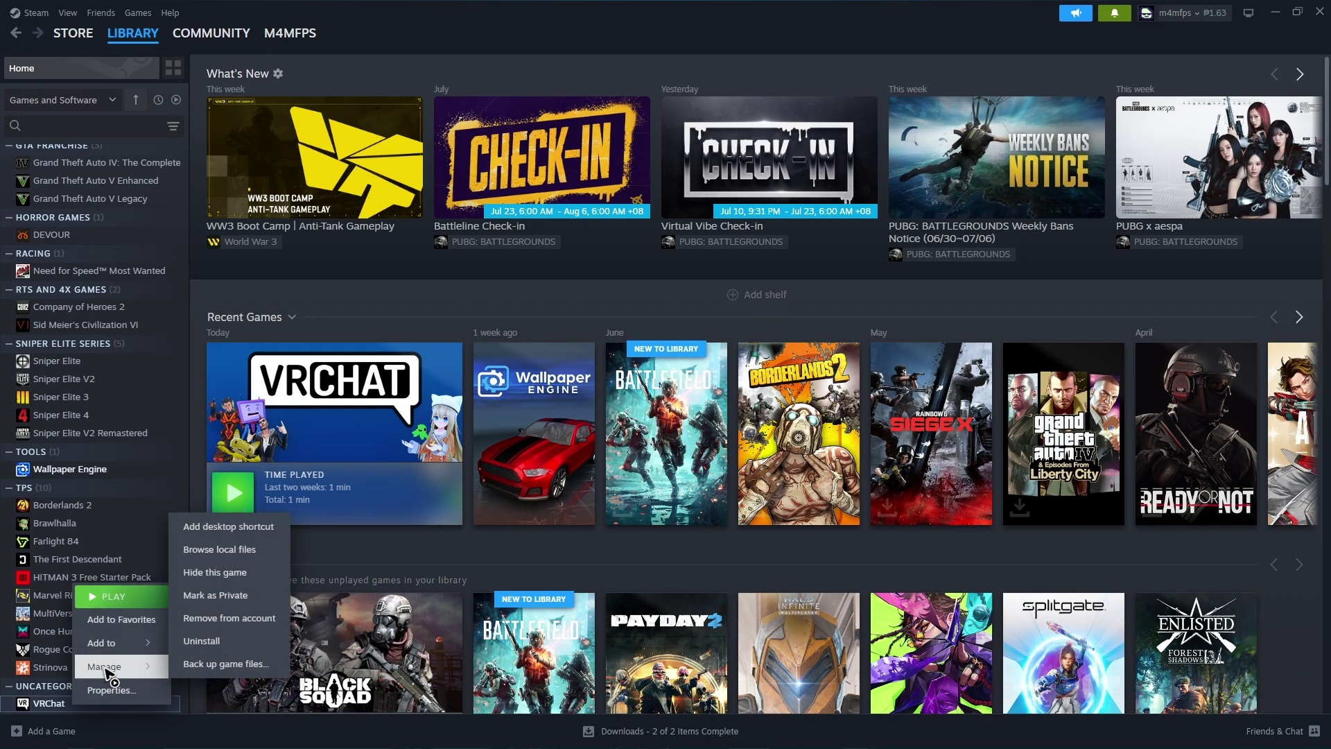
# Open VRChat's local files maximized and enter the EasyAntiCheat folder
pyautogui.click(253, 551)
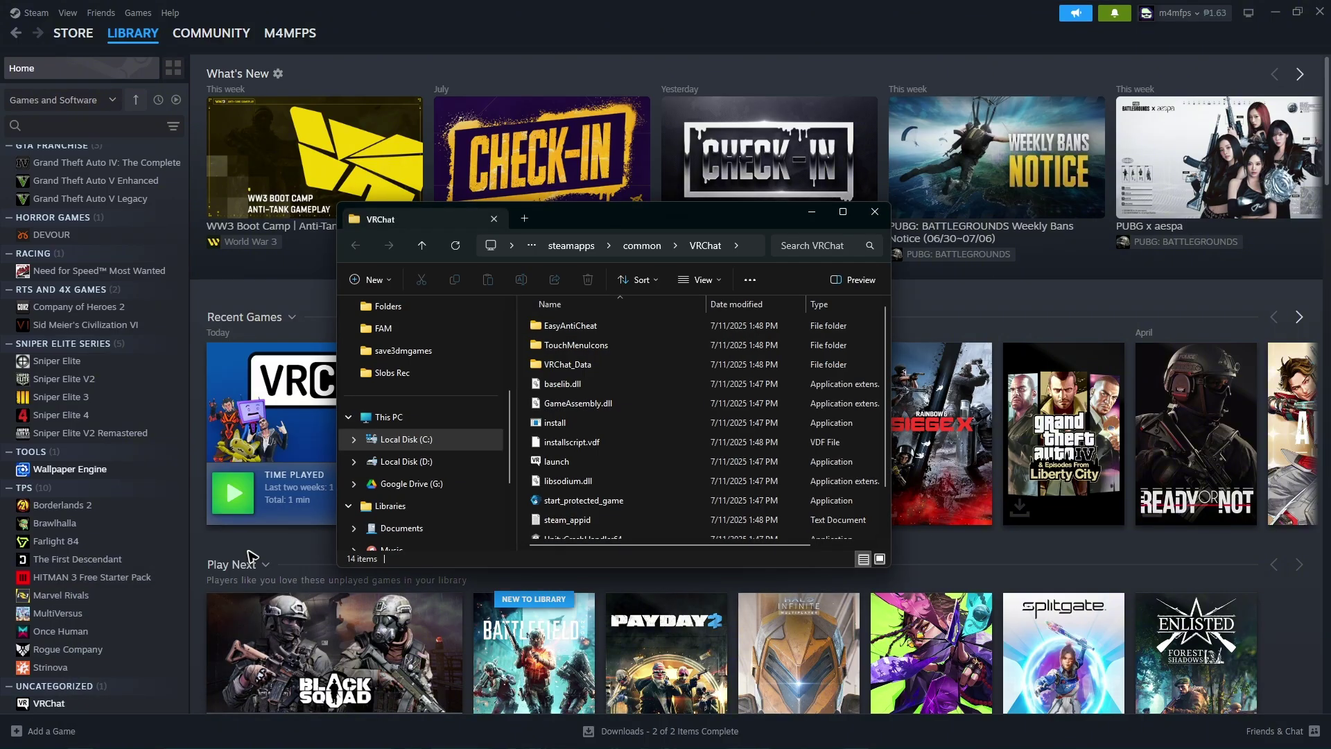
pyautogui.click(843, 214)
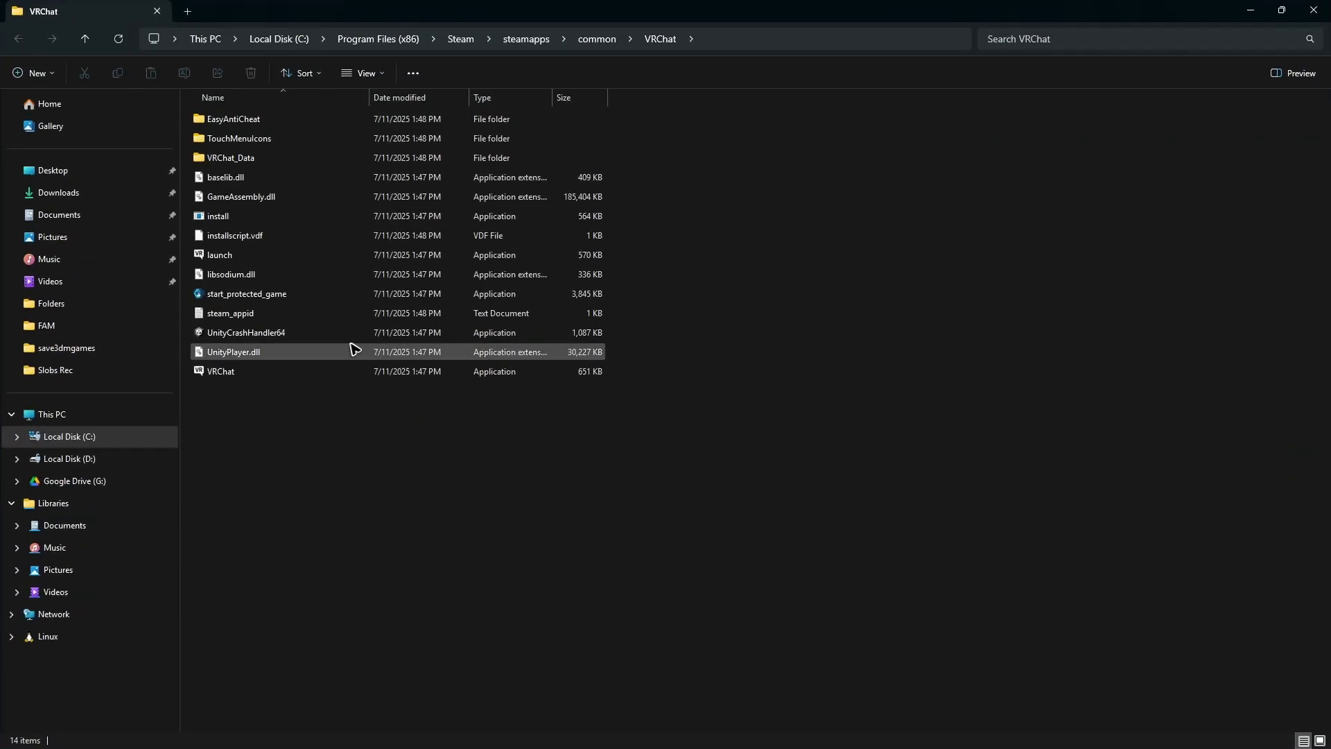
pyautogui.doubleClick(242, 125)
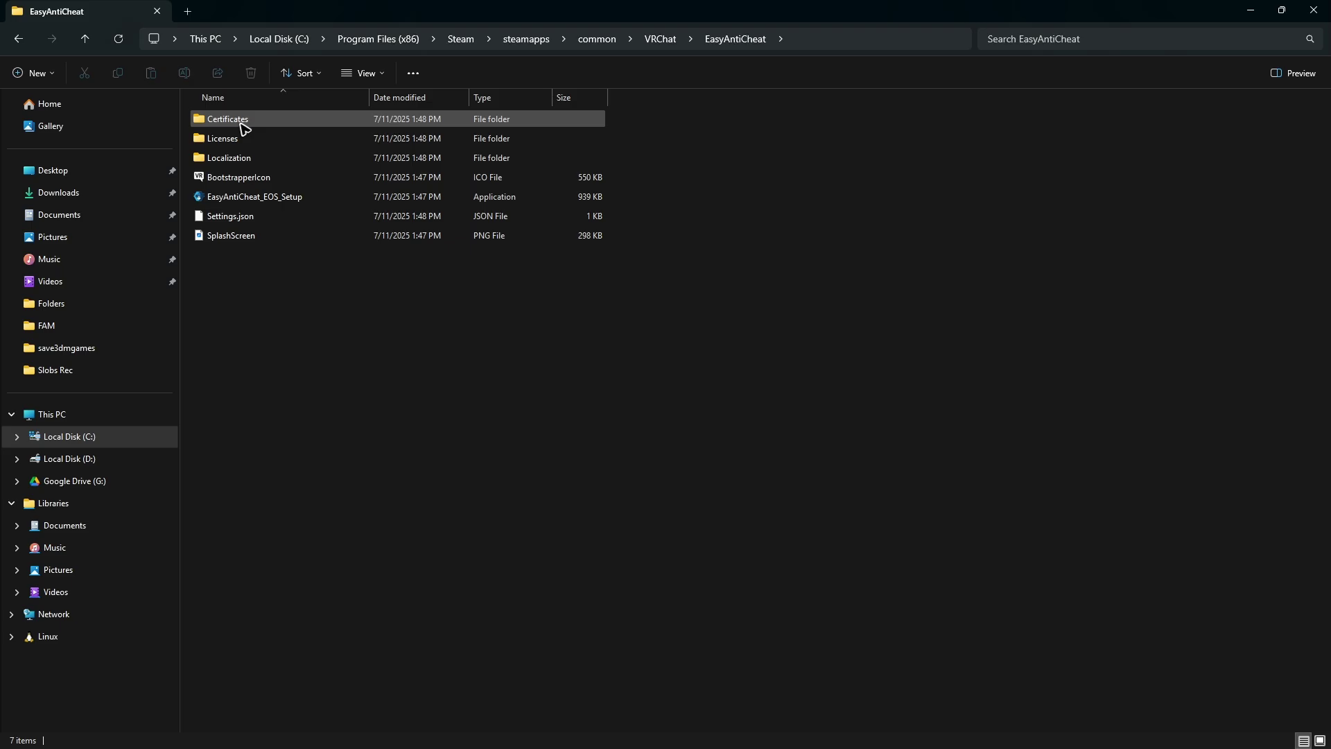
# Send EasyAntiCheat_EOS_Setup to the desktop as a shortcut and minimize Explorer
pyautogui.click(300, 205)
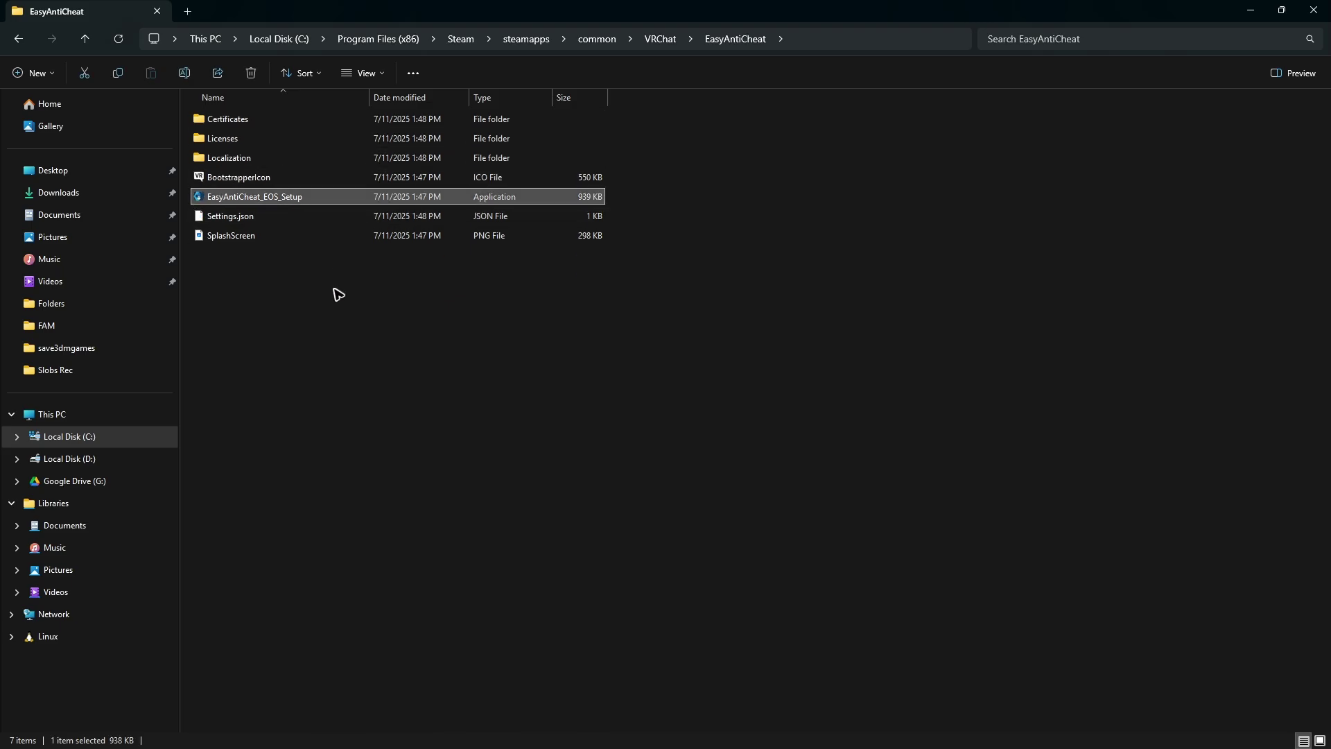
pyautogui.rightClick(268, 201)
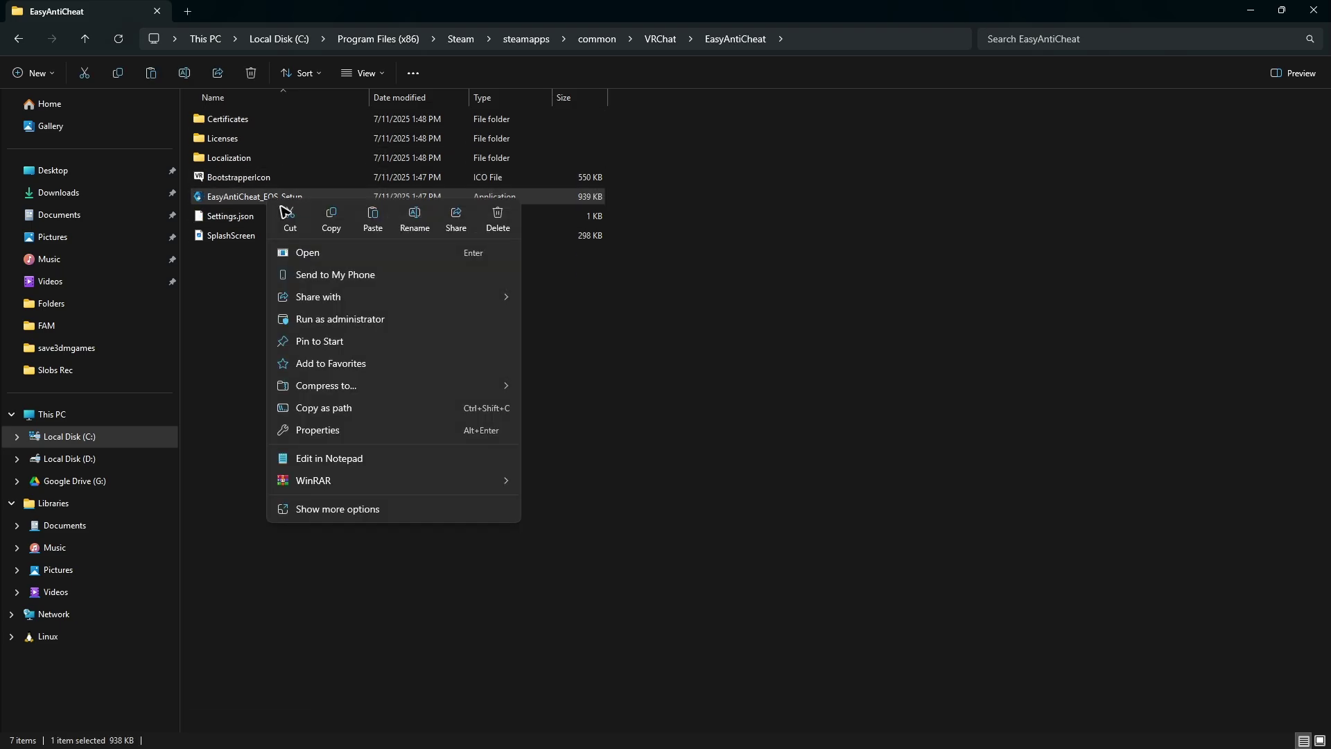
pyautogui.click(333, 510)
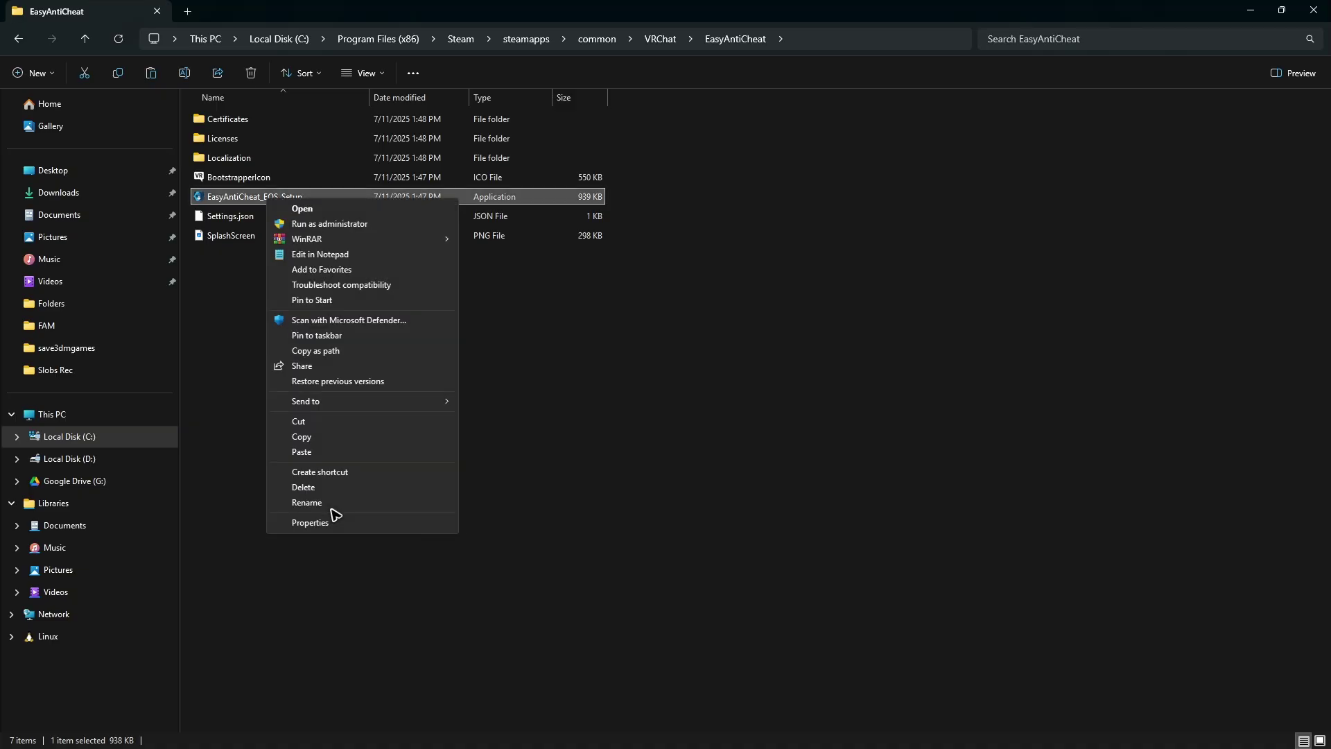
pyautogui.moveTo(312, 401)
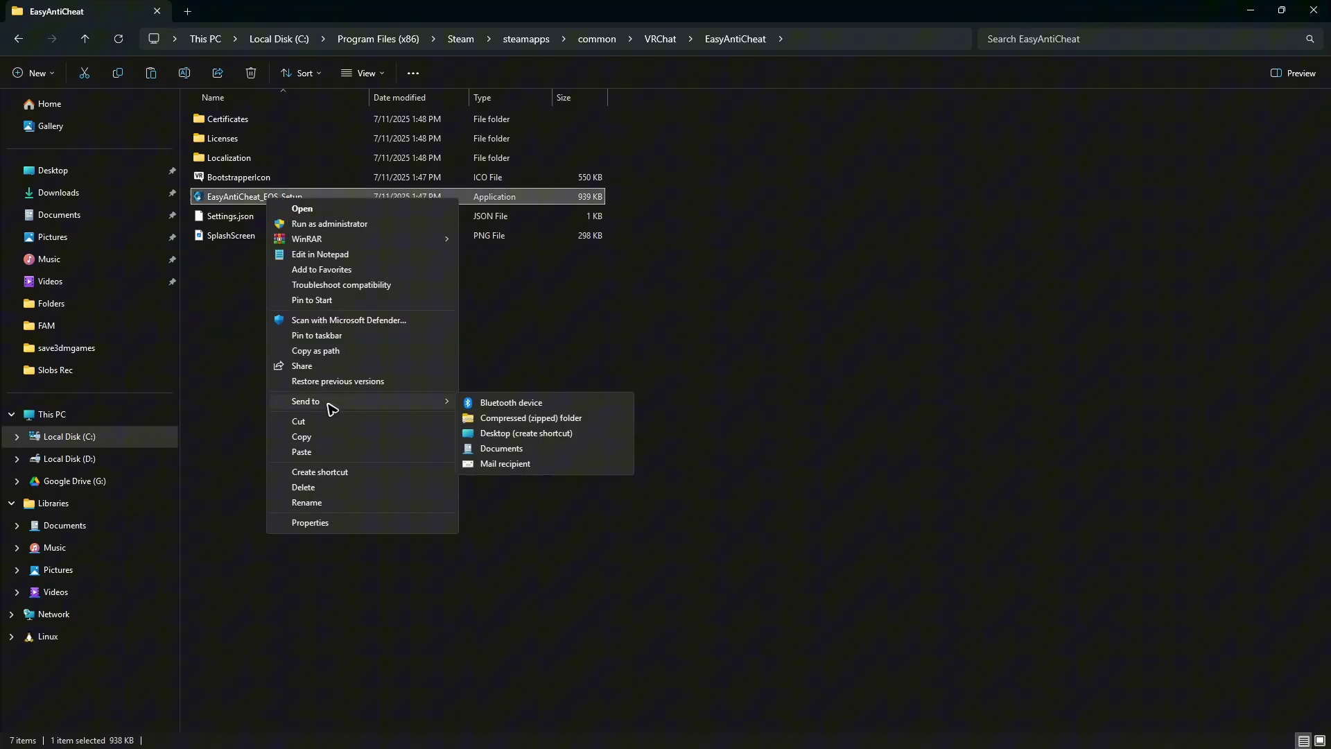
pyautogui.click(531, 435)
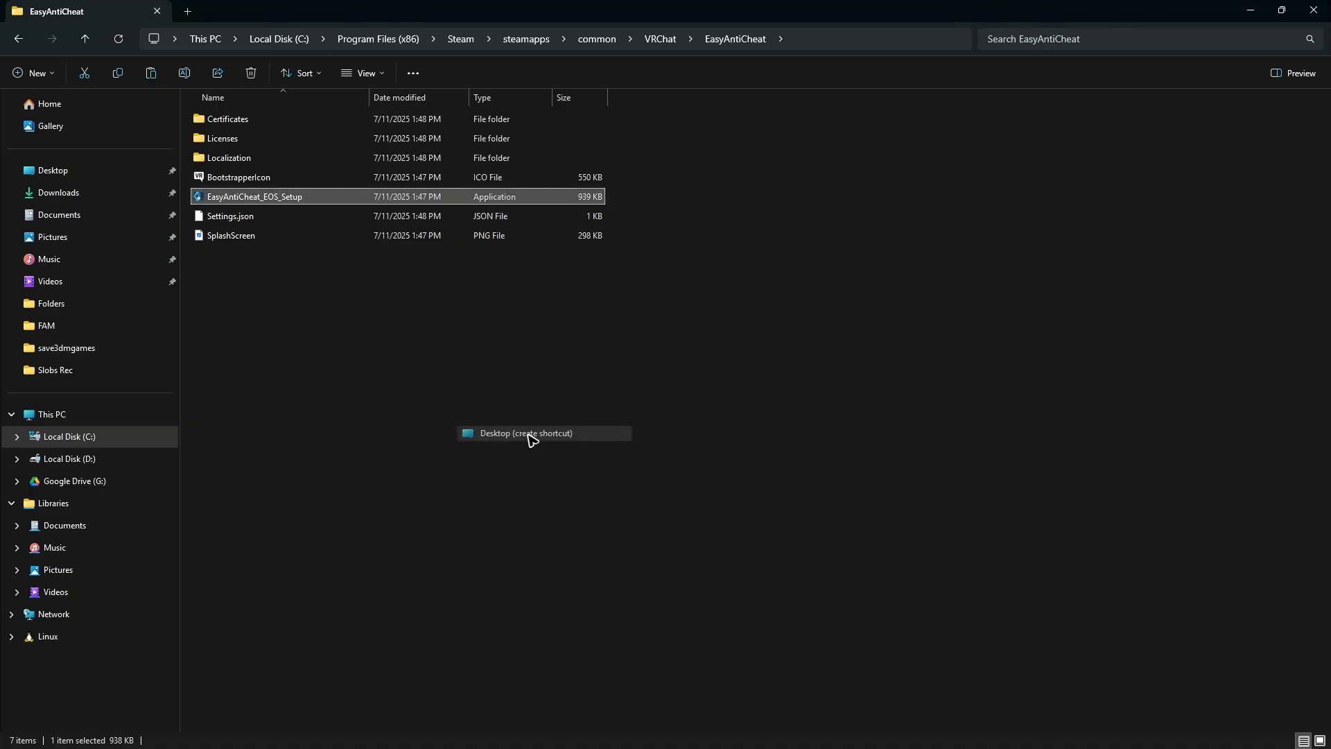
pyautogui.click(1256, 10)
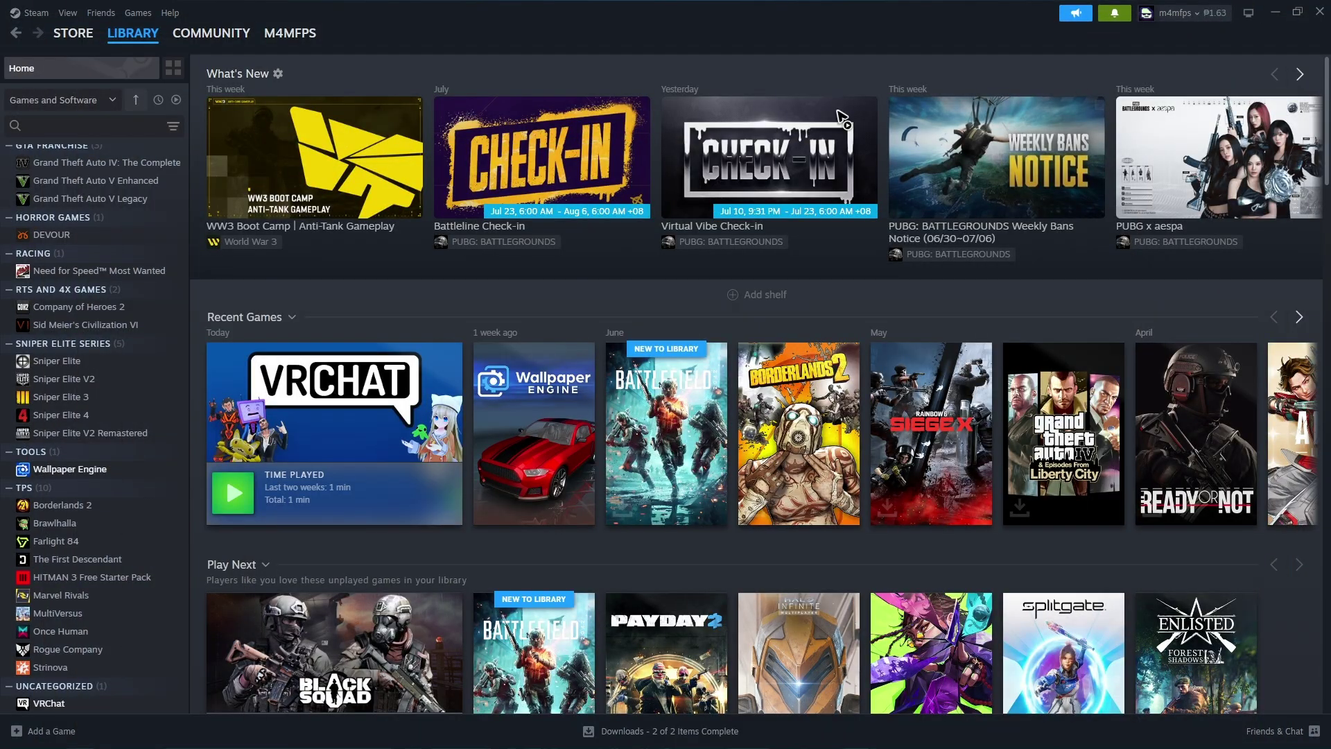
# Move the EasyAntiCheat_EOS_Setup shortcut toward the desktop centre
pyautogui.click(1279, 13)
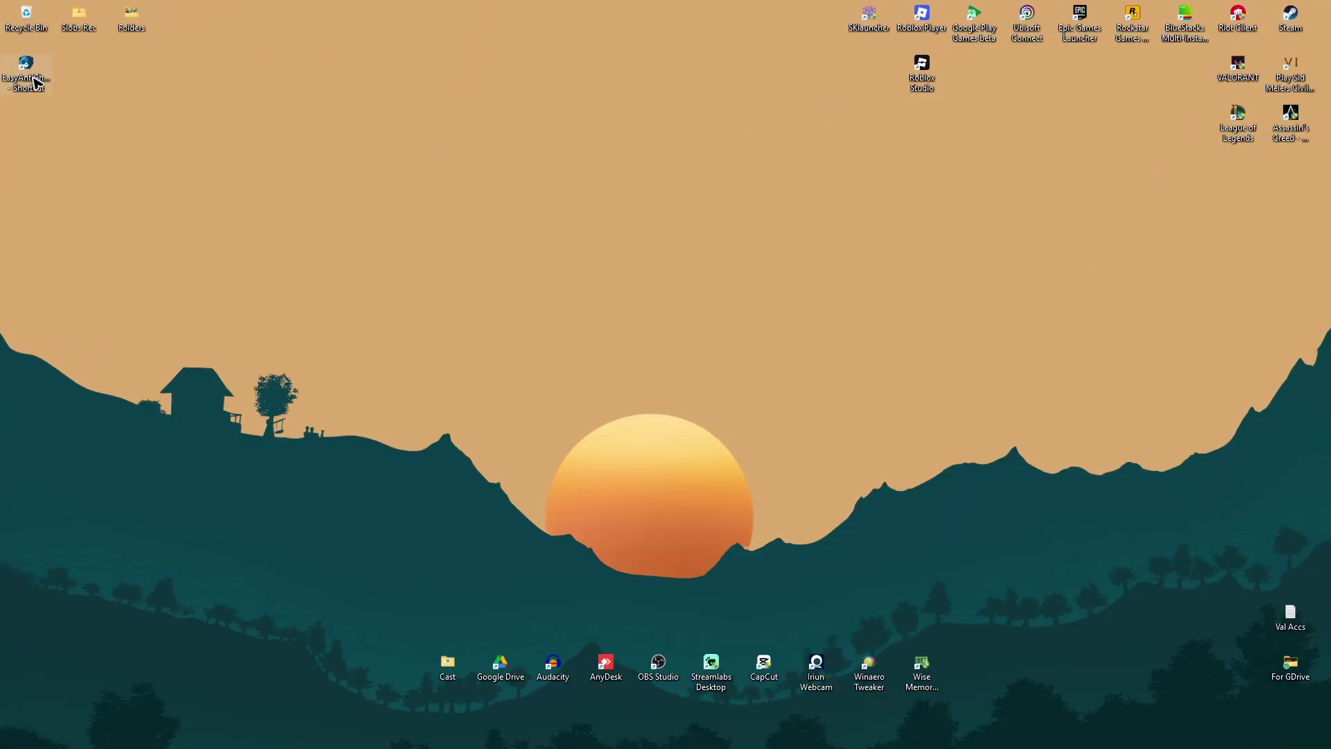
pyautogui.moveTo(33, 84); pyautogui.dragTo(349, 232)
pyautogui.rightClick(341, 228)
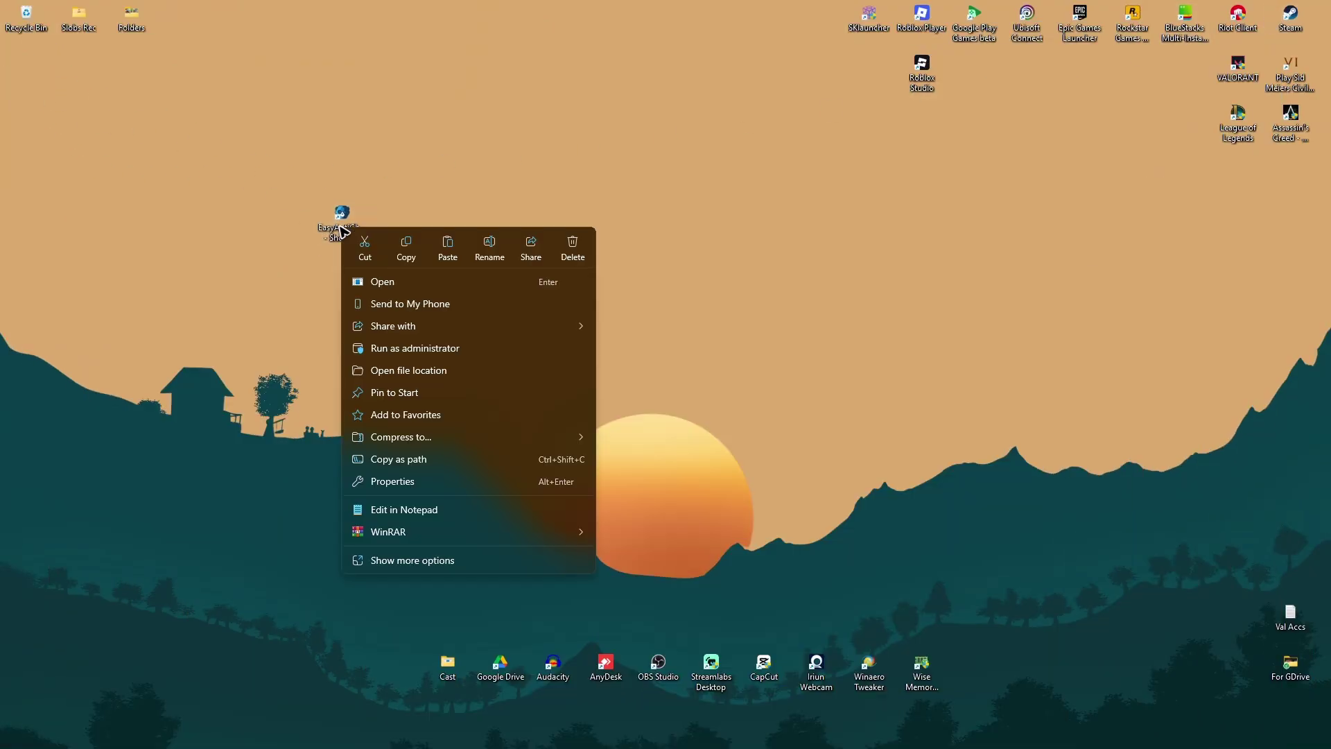
# Append ' install prod-fn' to the shortcut's Target and save the properties
pyautogui.click(455, 482)
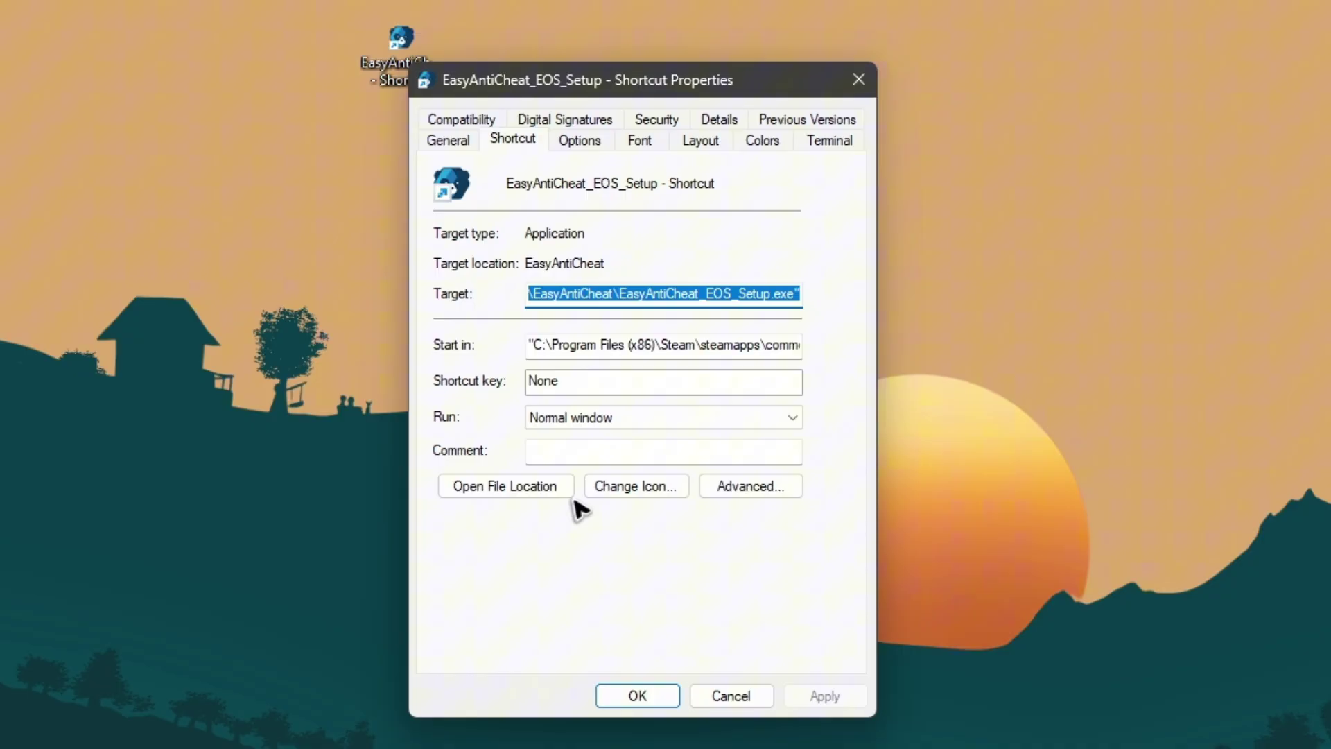
pyautogui.click(524, 148)
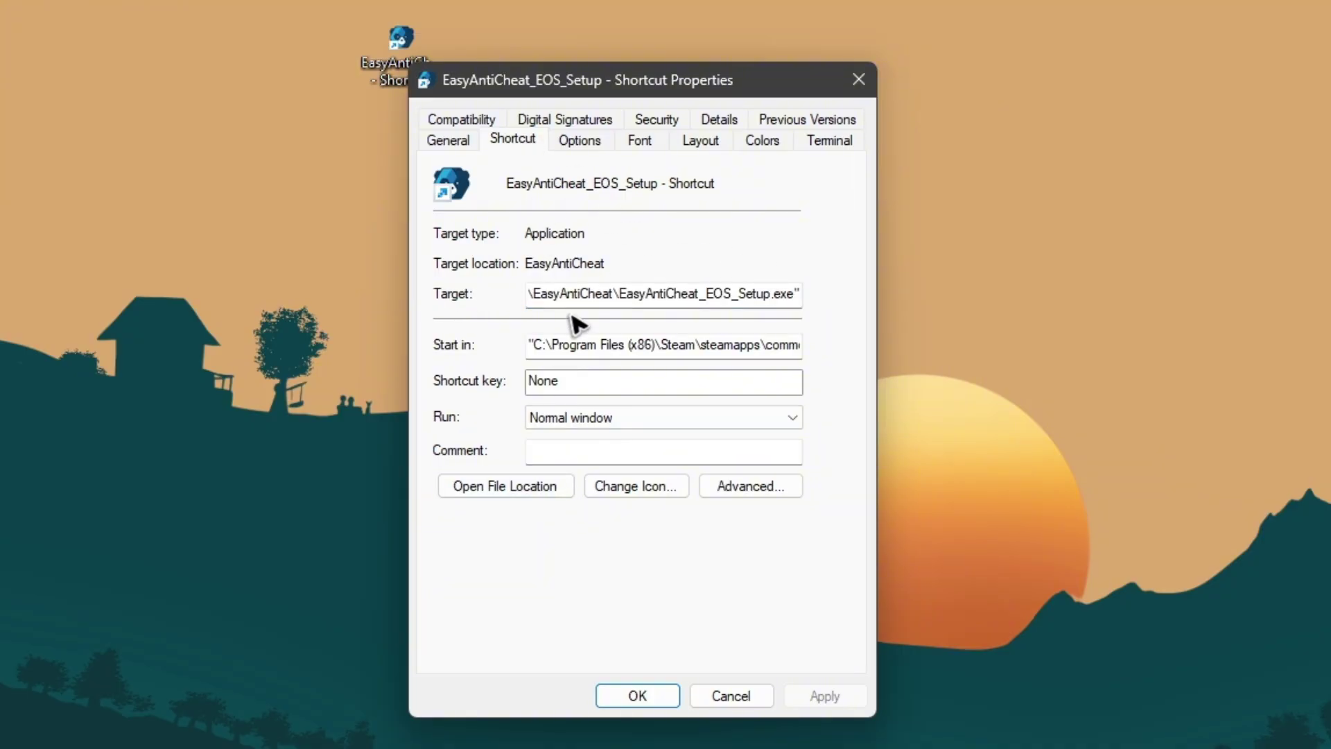
pyautogui.click(799, 295)
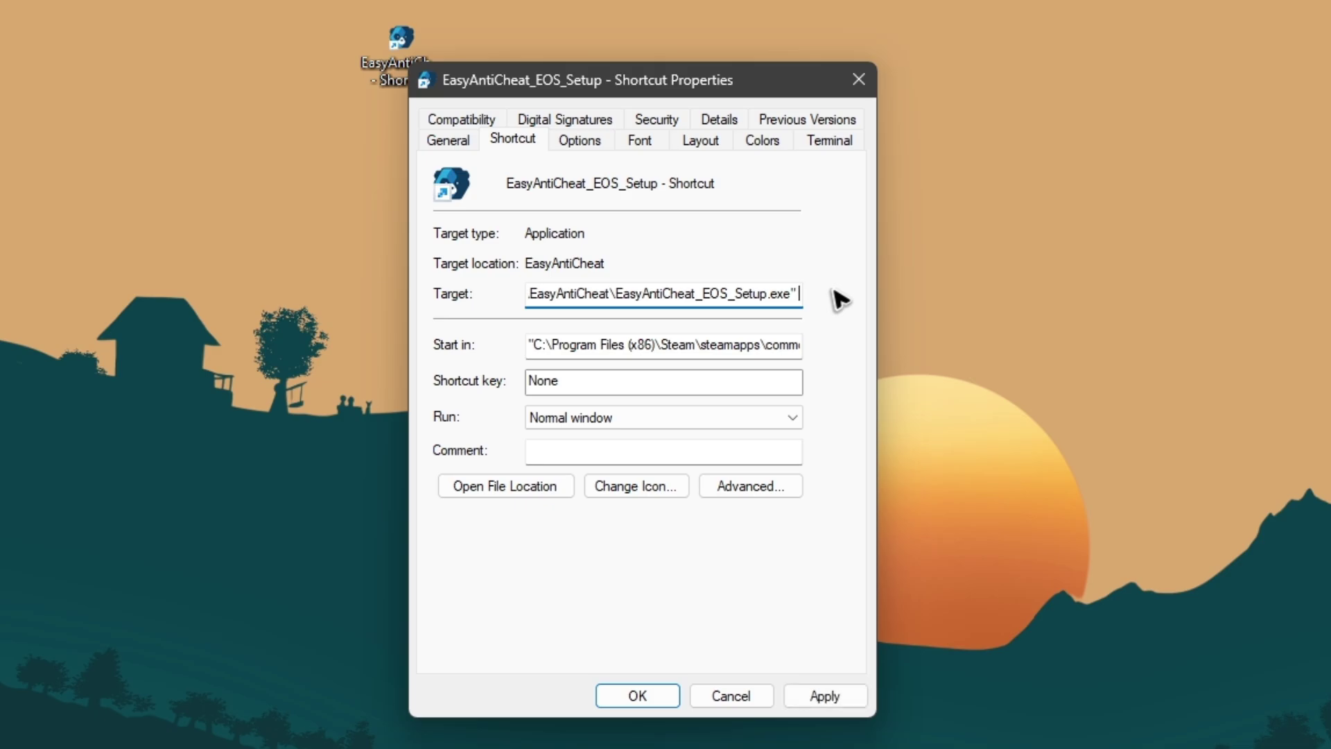
pyautogui.write('install ')
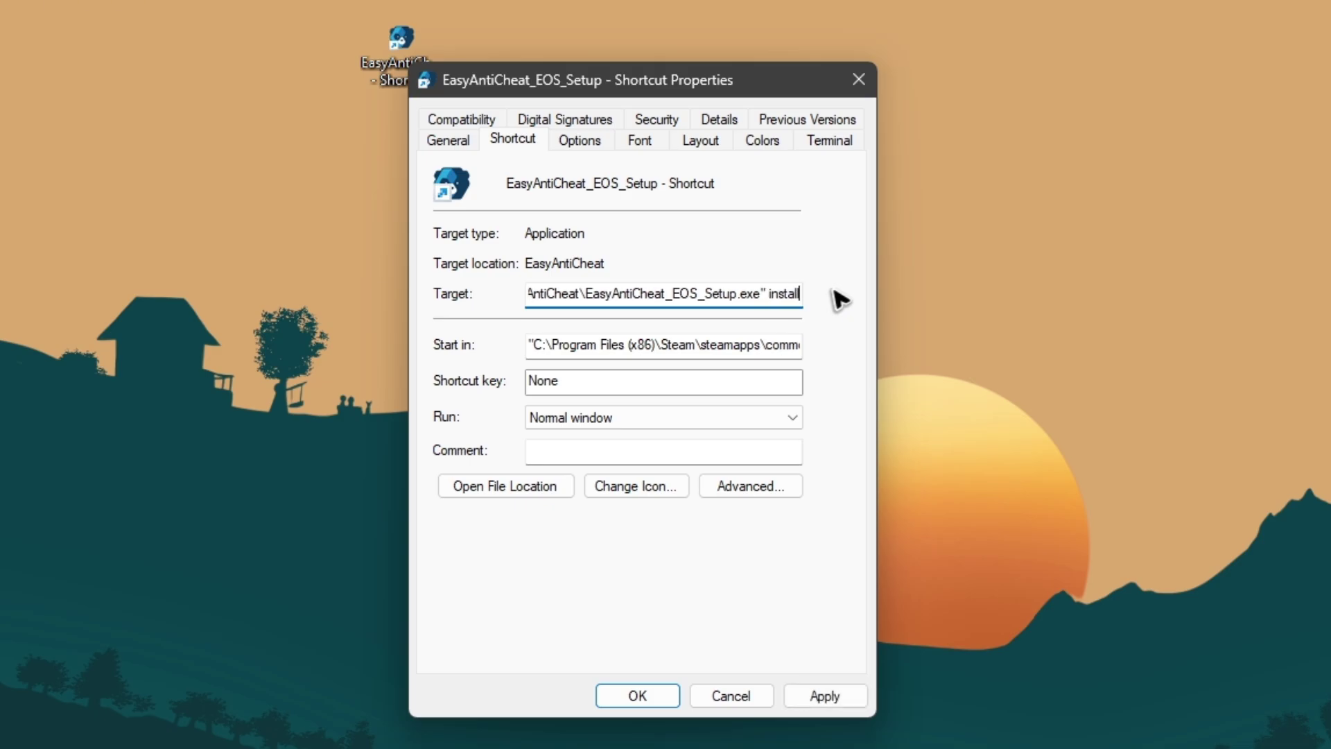
pyautogui.write('pro')
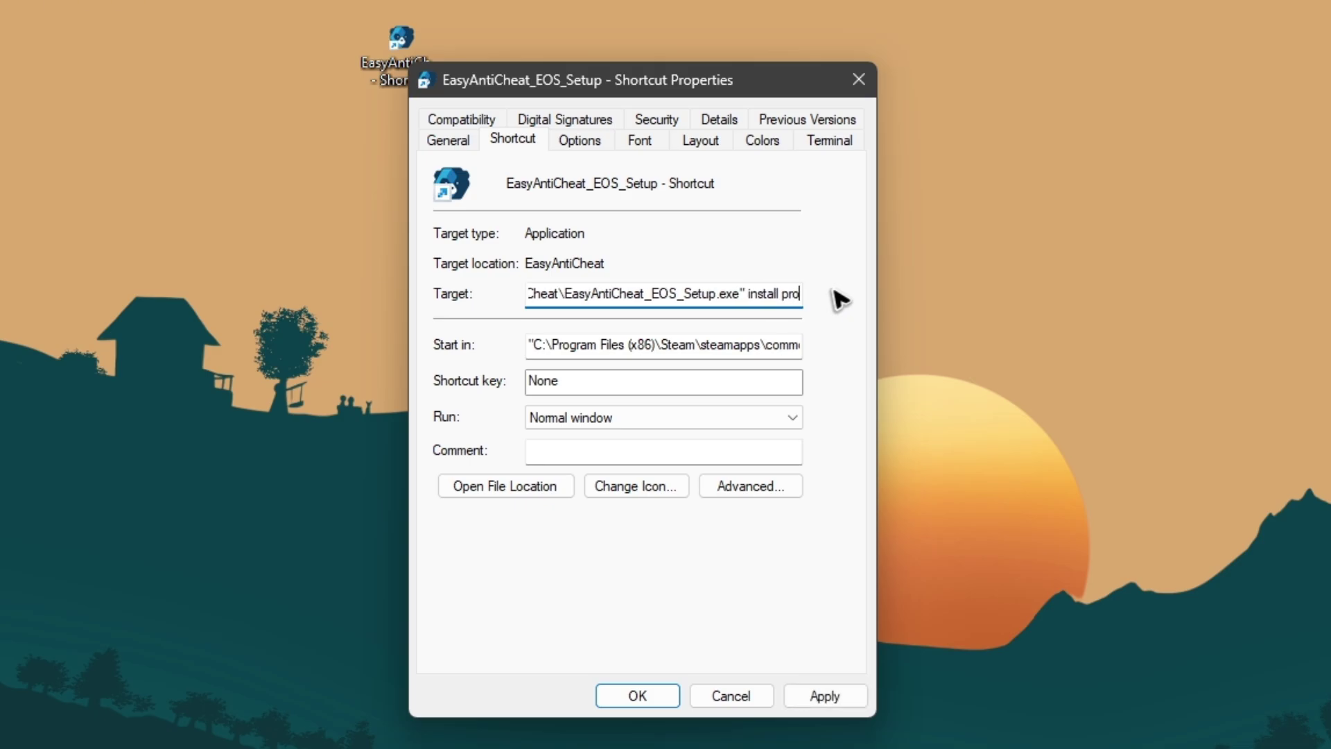
pyautogui.write('d-')
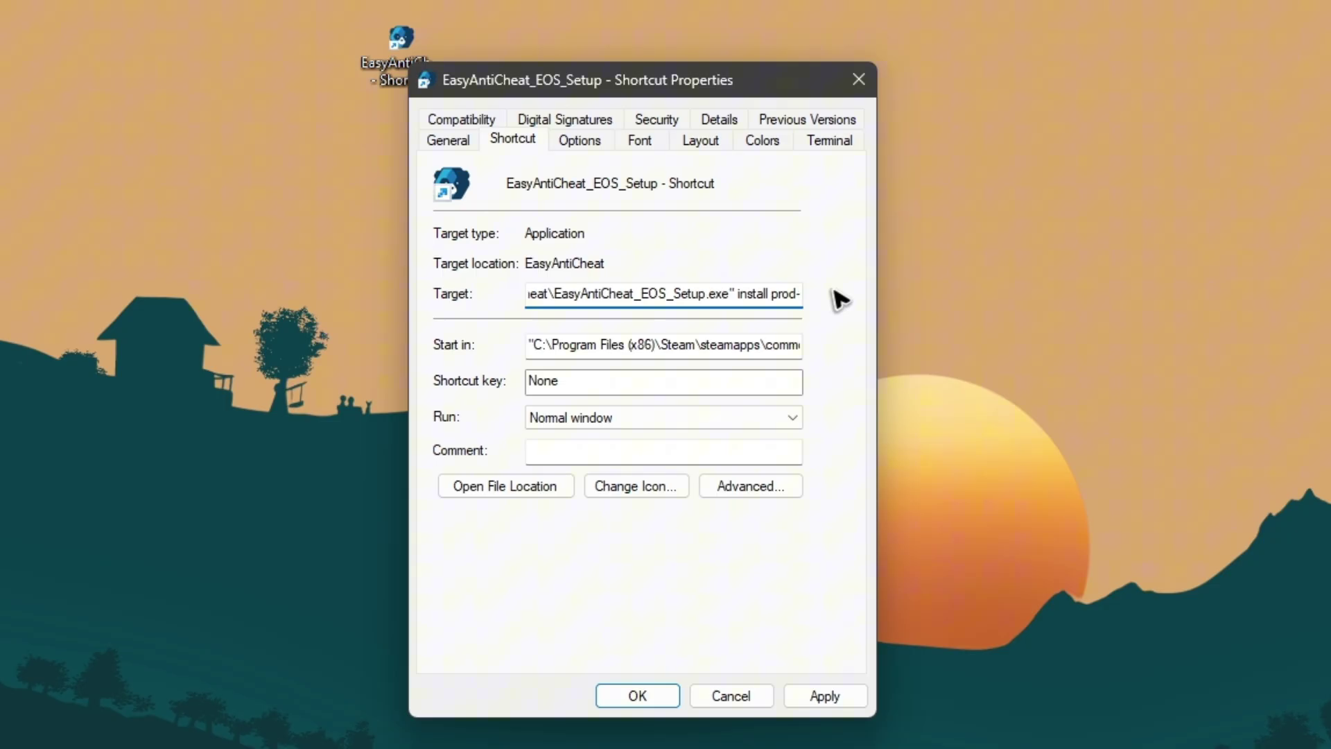
pyautogui.write('fn')
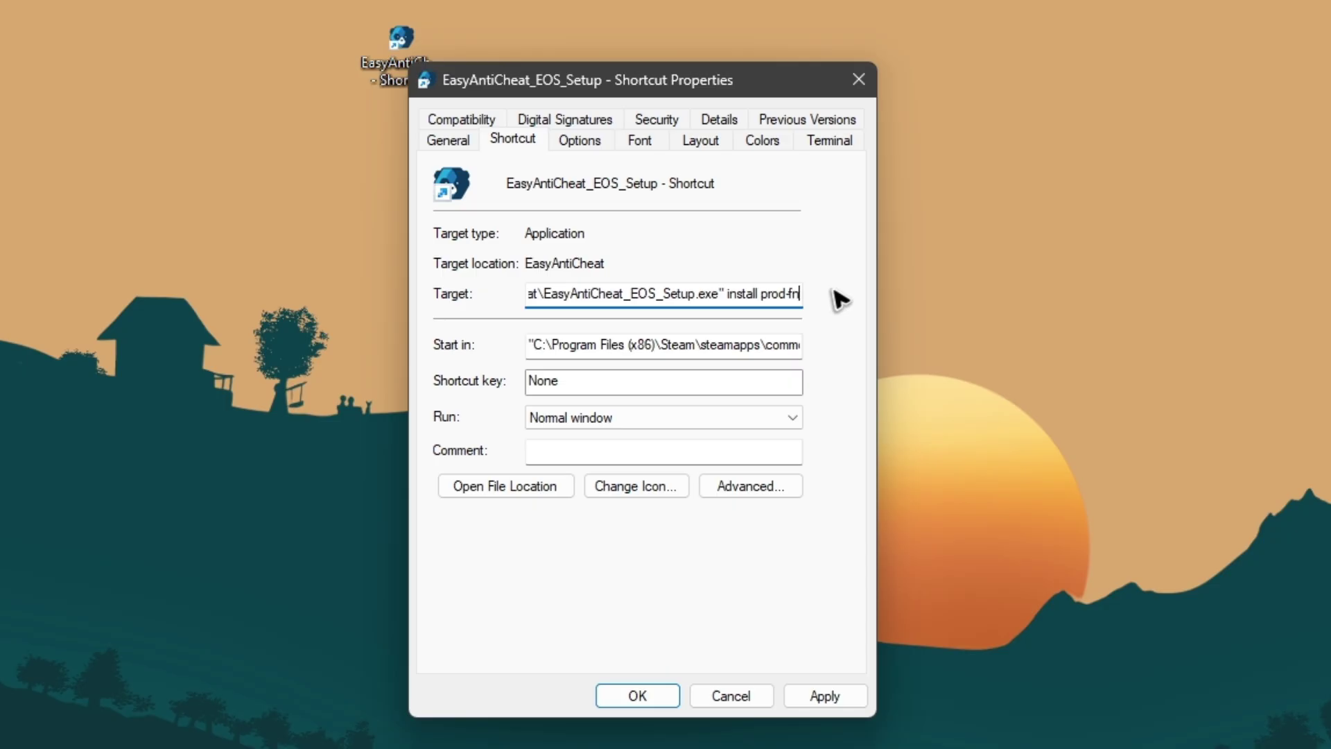
pyautogui.click(827, 696)
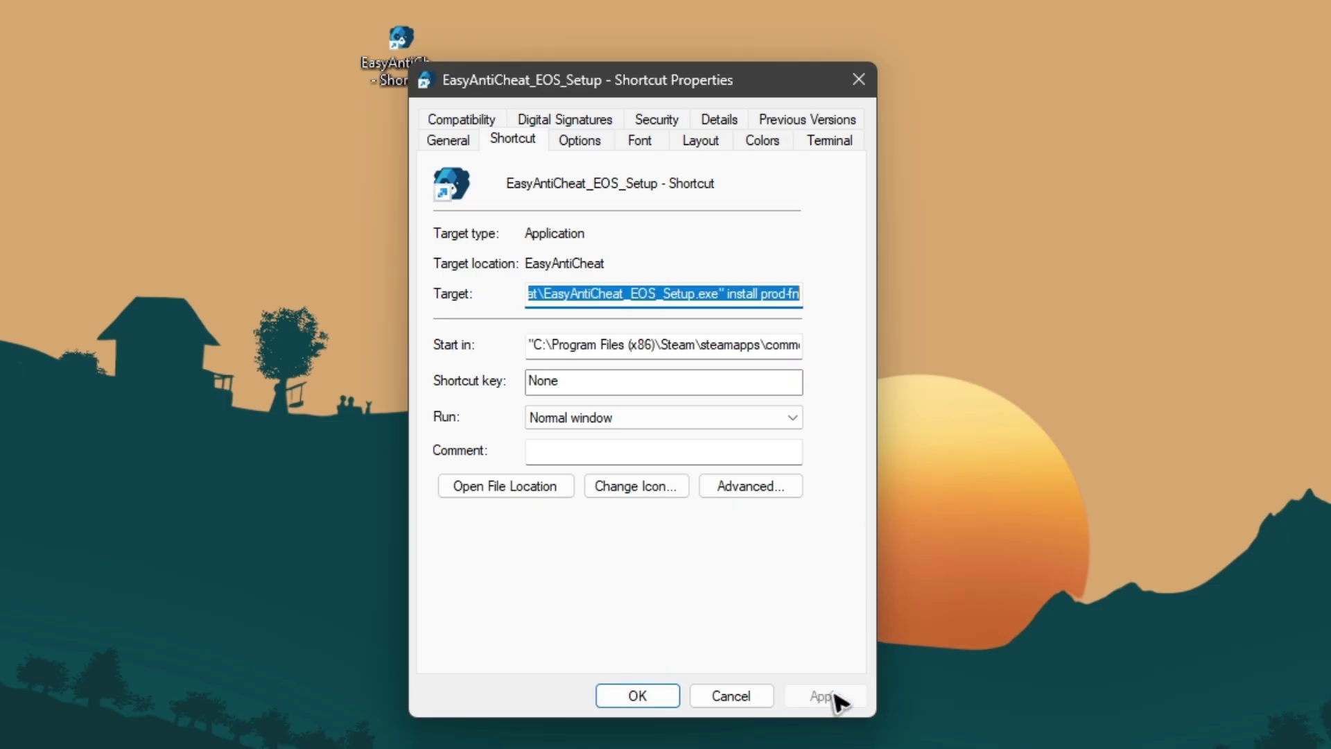
pyautogui.click(654, 698)
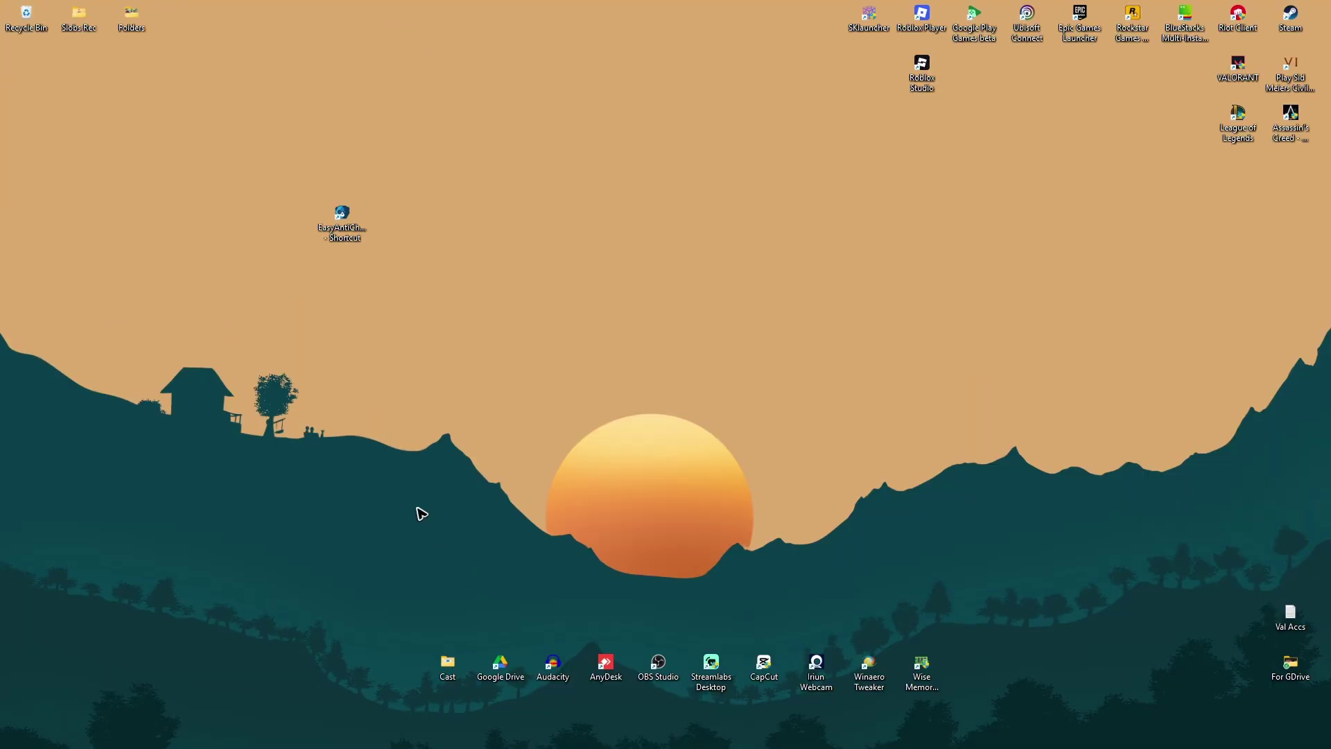
# Delete the EasyAntiCheat_EOS_Setup shortcut from the desktop
pyautogui.click(352, 229)
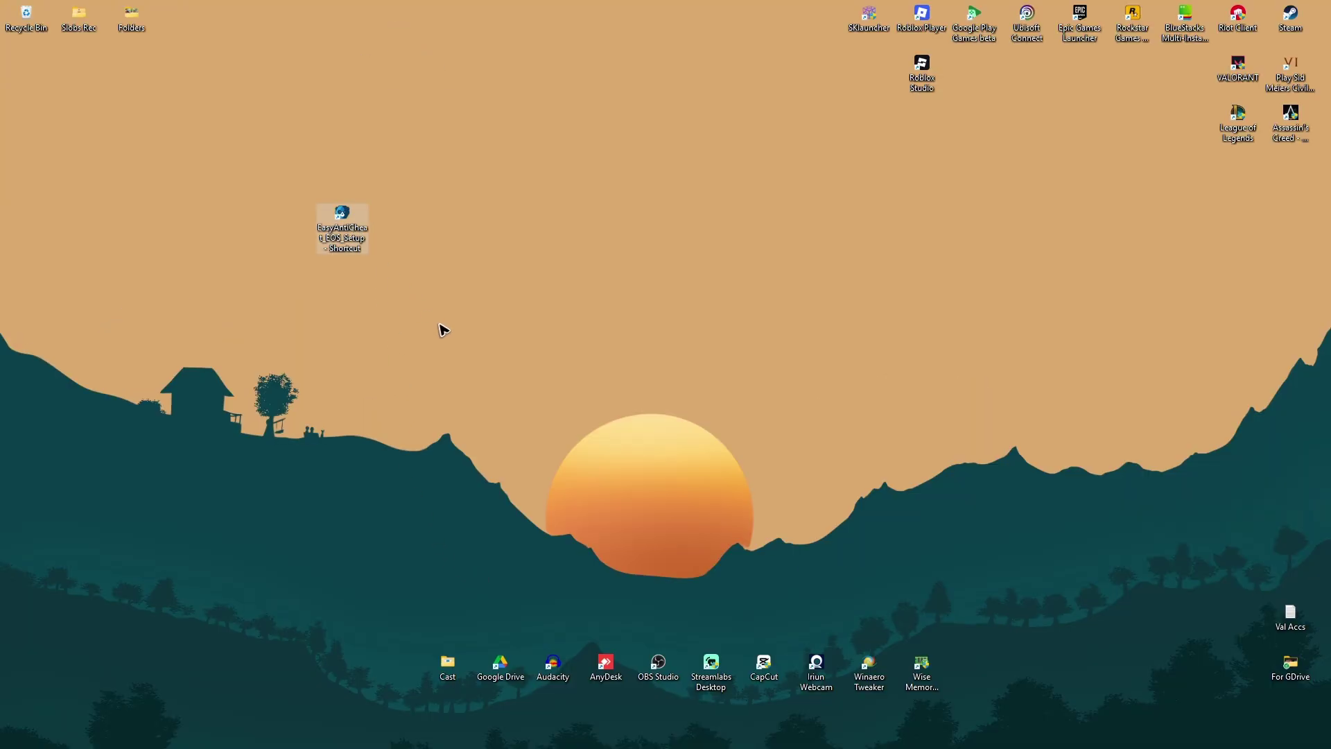
pyautogui.rightClick(346, 230)
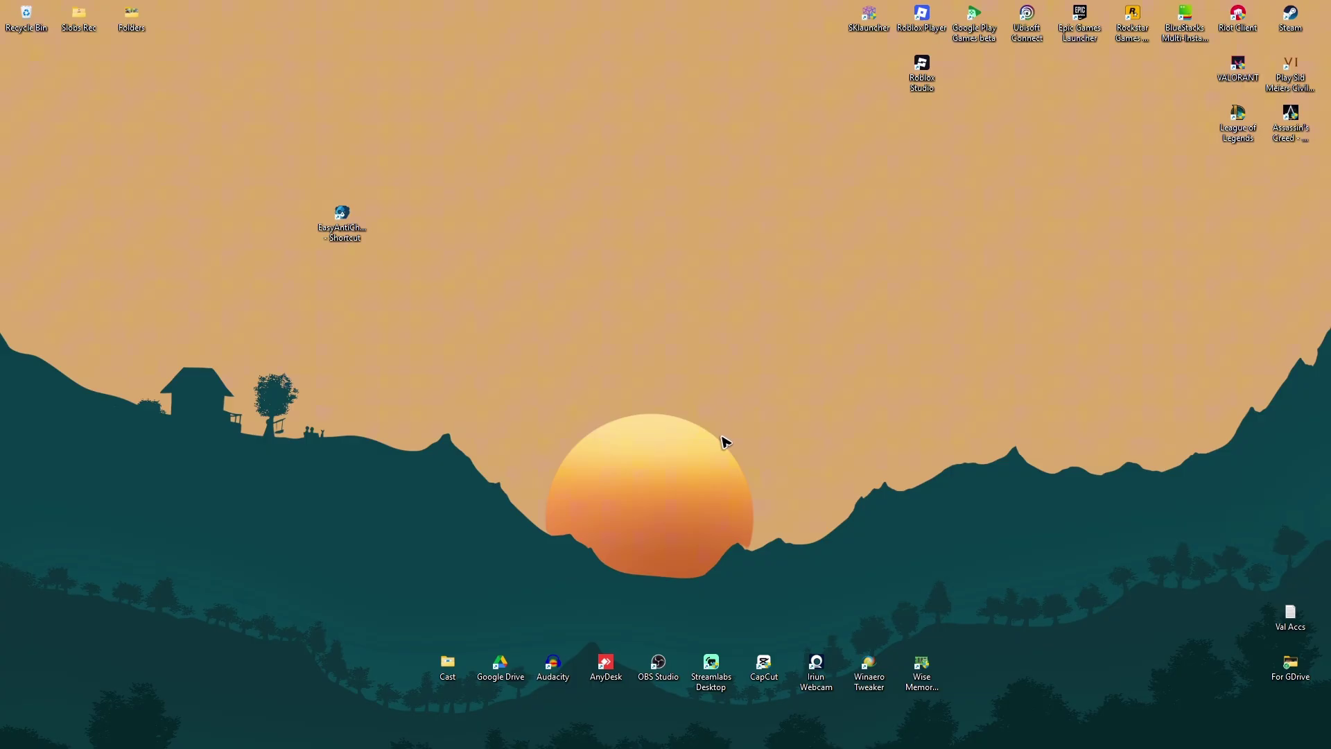
pyautogui.moveTo(725, 442); pyautogui.dragTo(269, 138)
pyautogui.press('Delete')
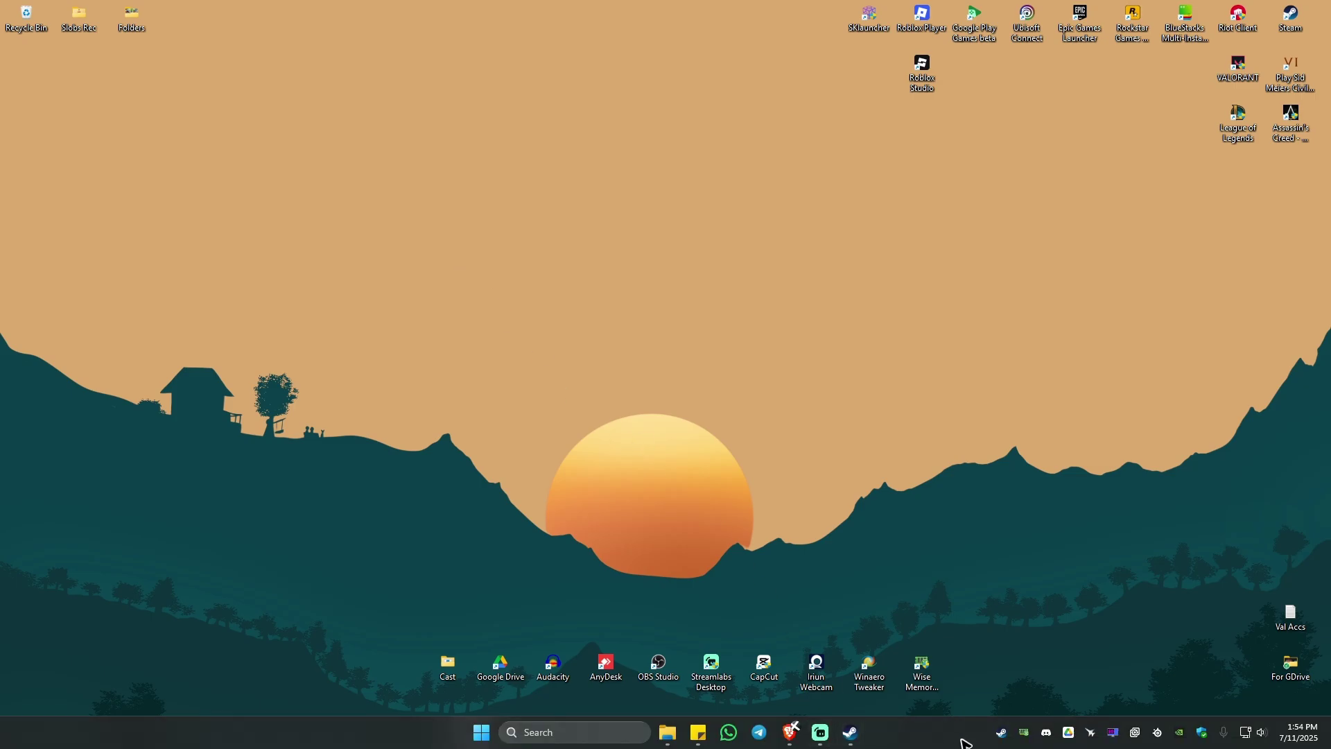
# Run Verify integrity of game files under VRChat's Installed Files properties, then close them
pyautogui.click(849, 732)
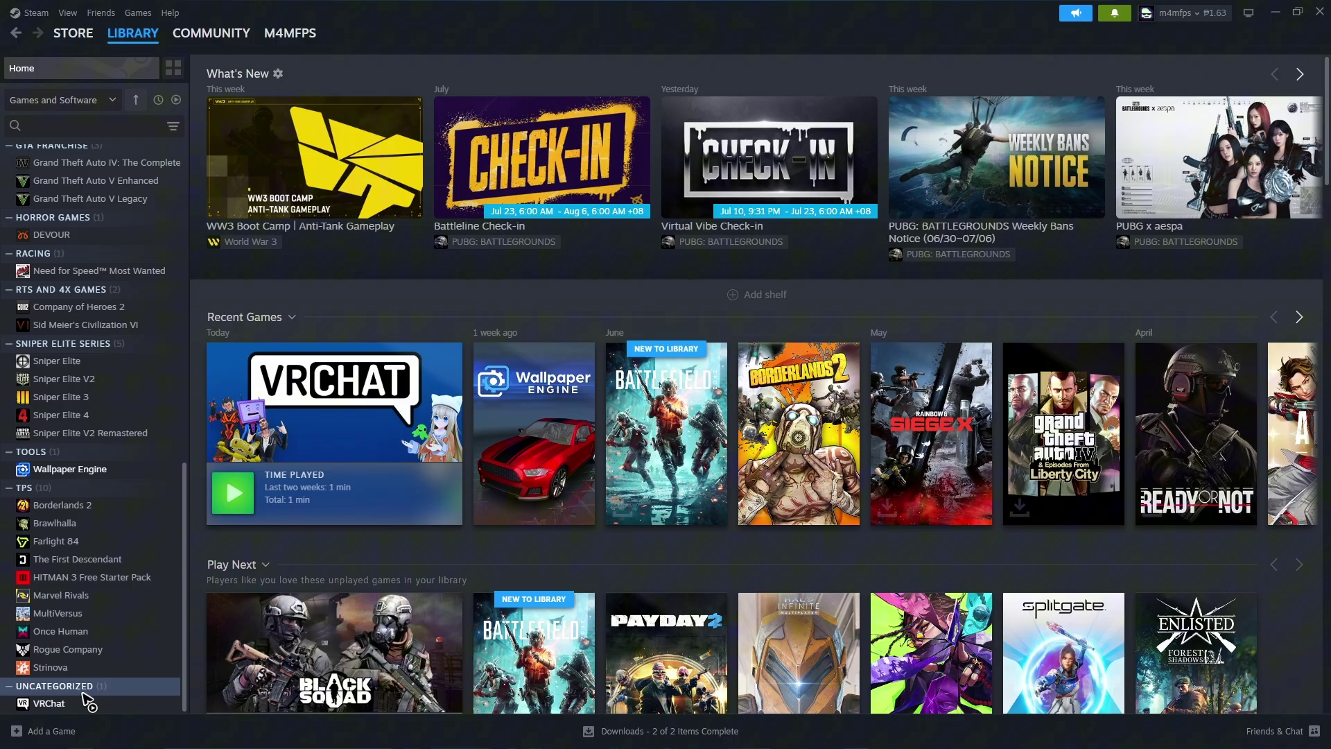
pyautogui.rightClick(60, 704)
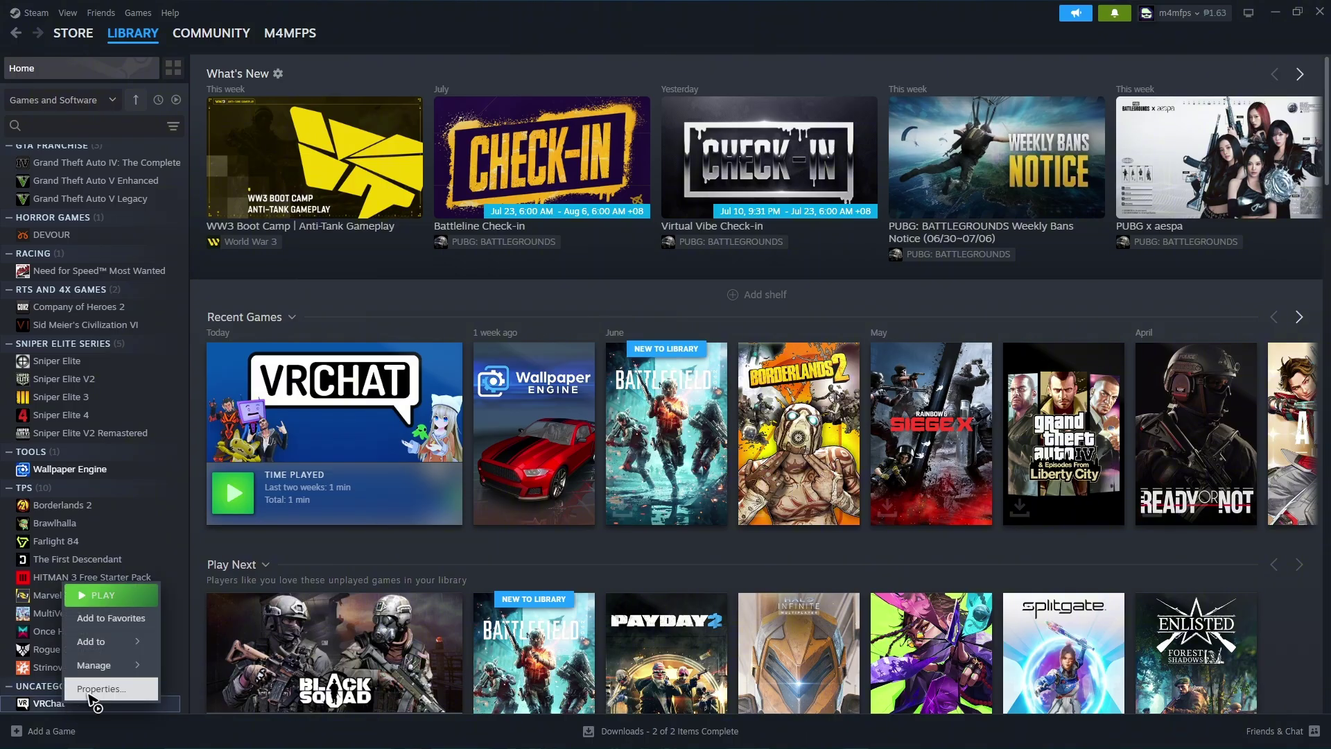
pyautogui.click(93, 690)
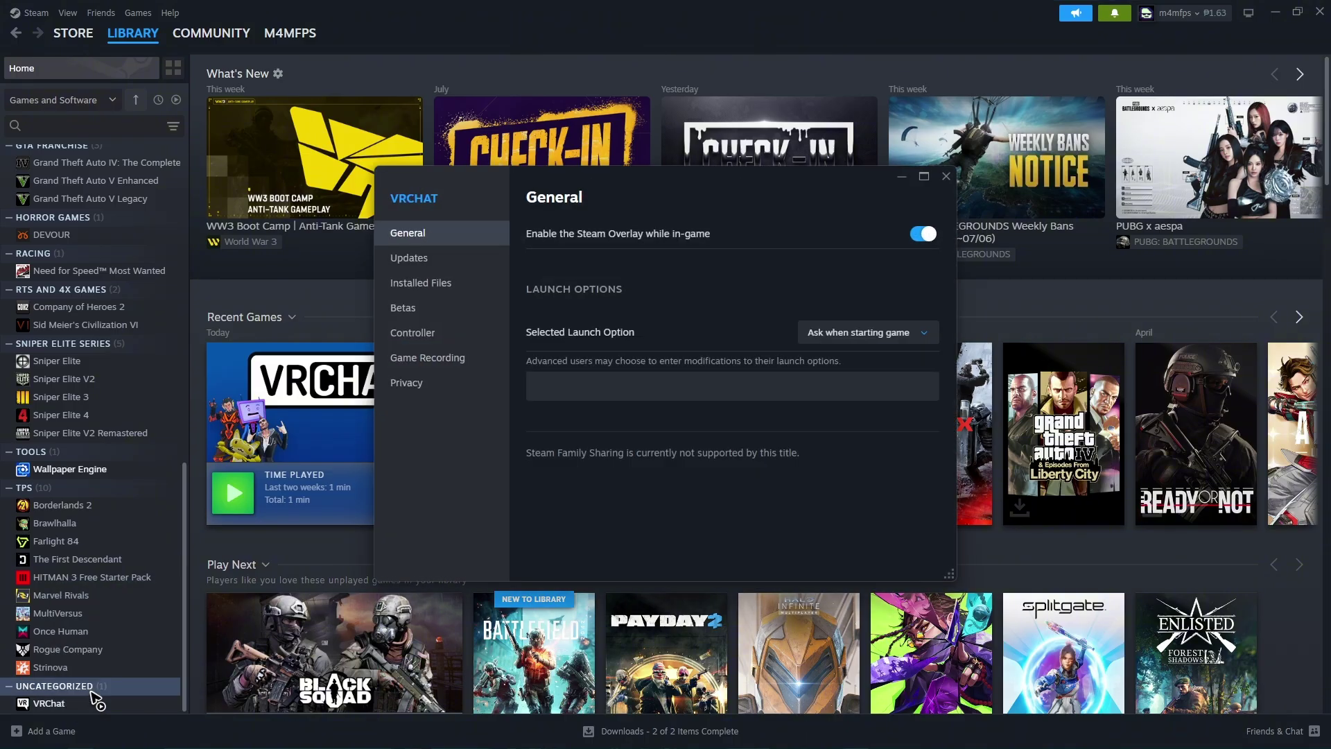
pyautogui.click(415, 285)
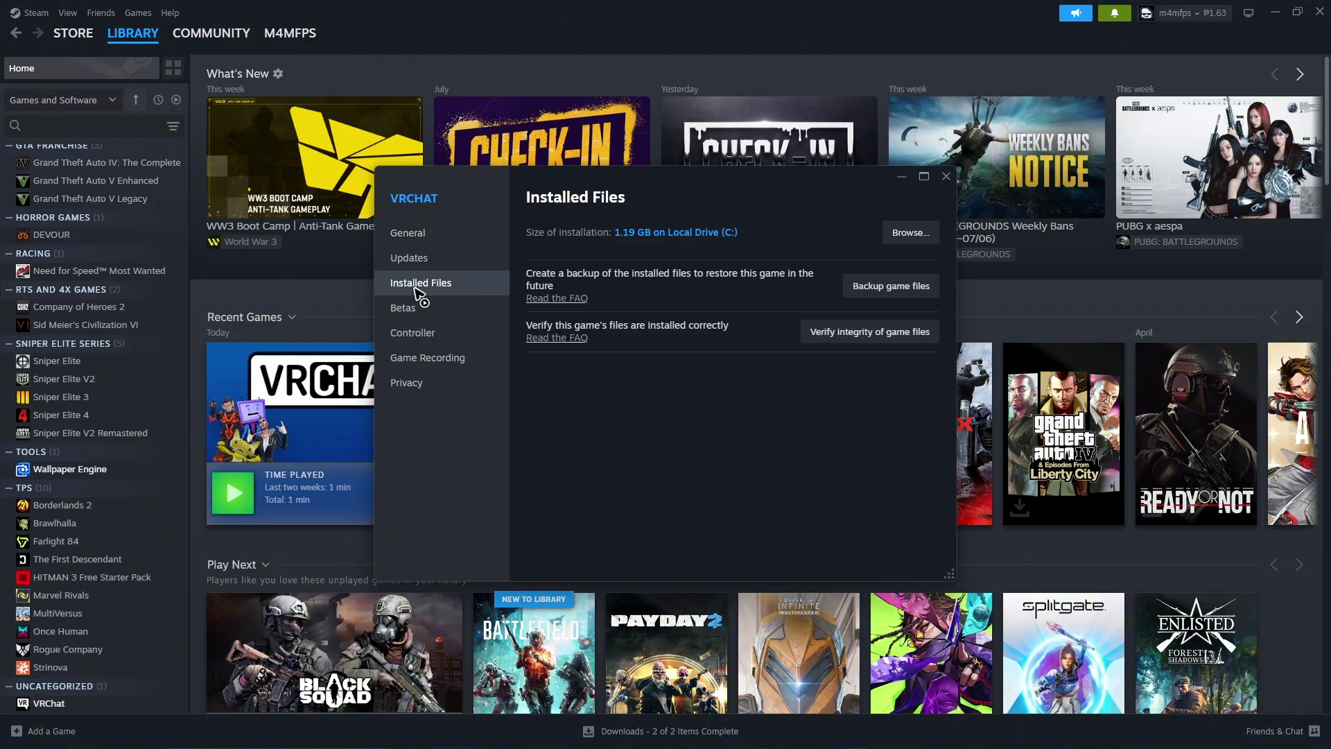
pyautogui.click(870, 336)
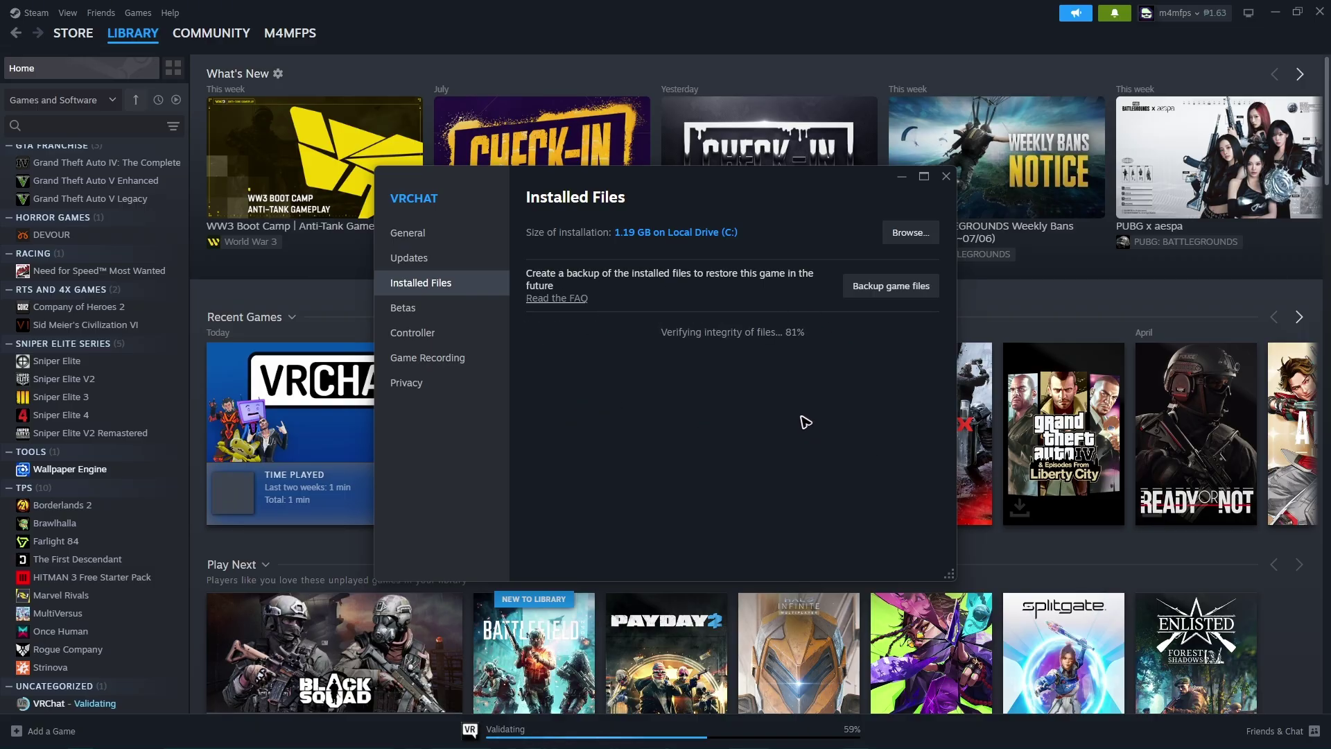
pyautogui.click(945, 179)
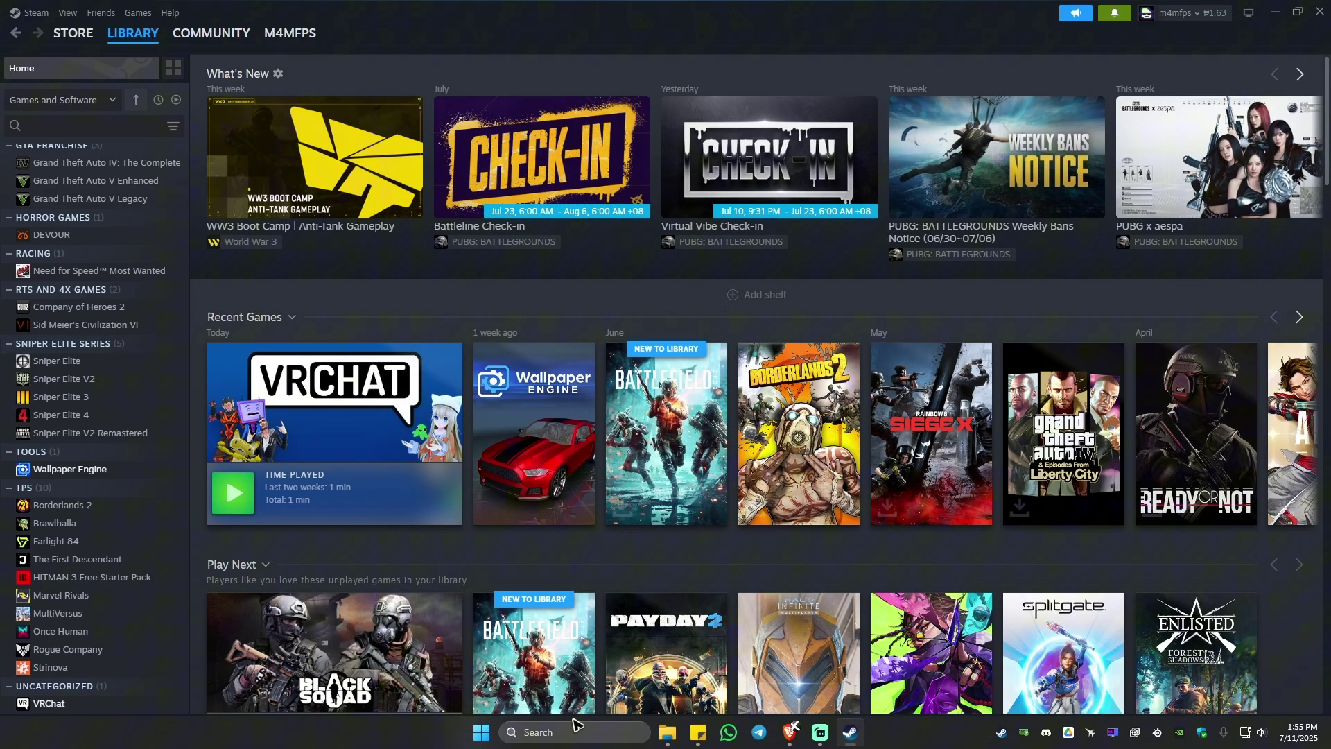